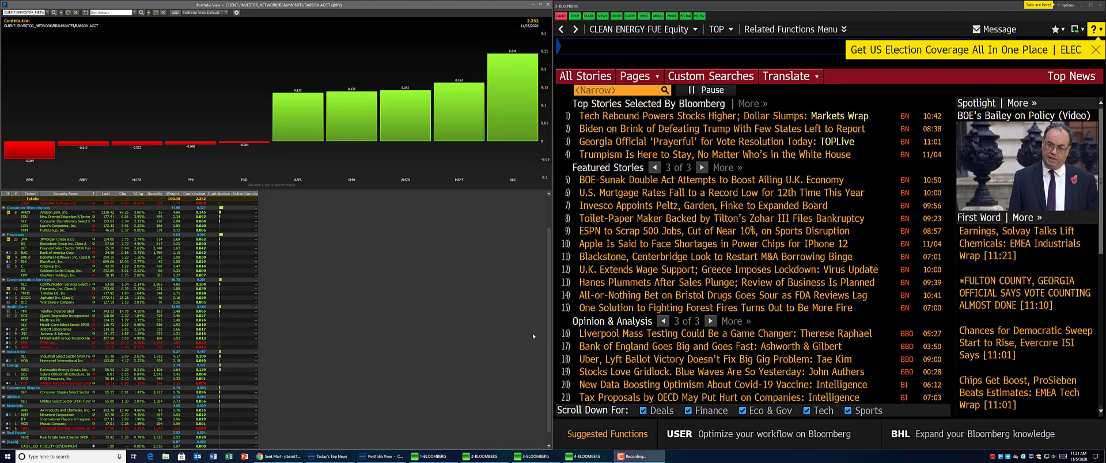
Launch the EQS Equity Screening function, showing 89,269 default matches
scroll(123, 367, down, 1)
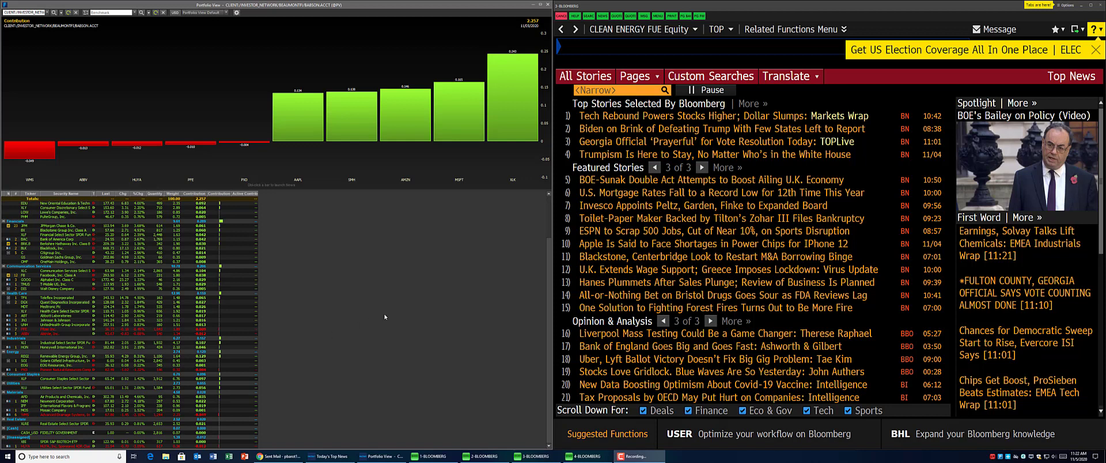
click(613, 50)
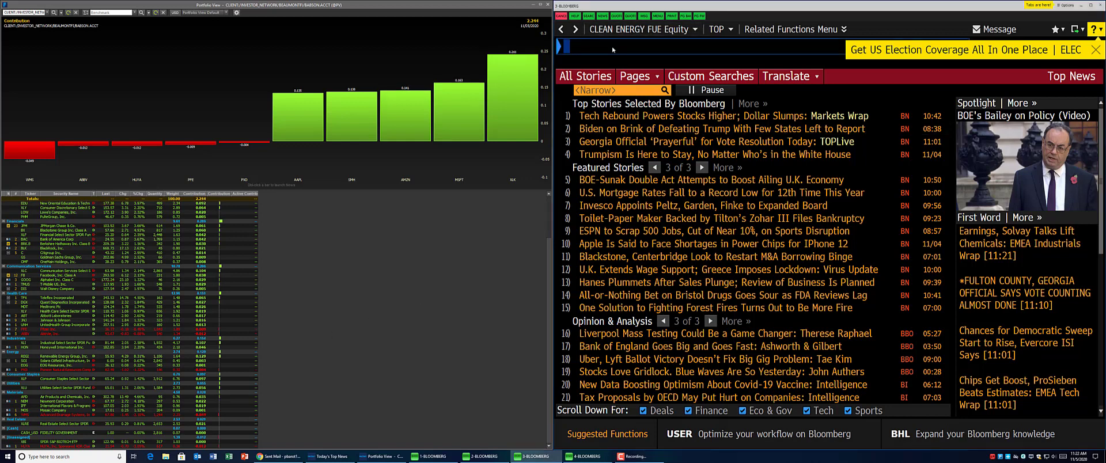
text(EQS)
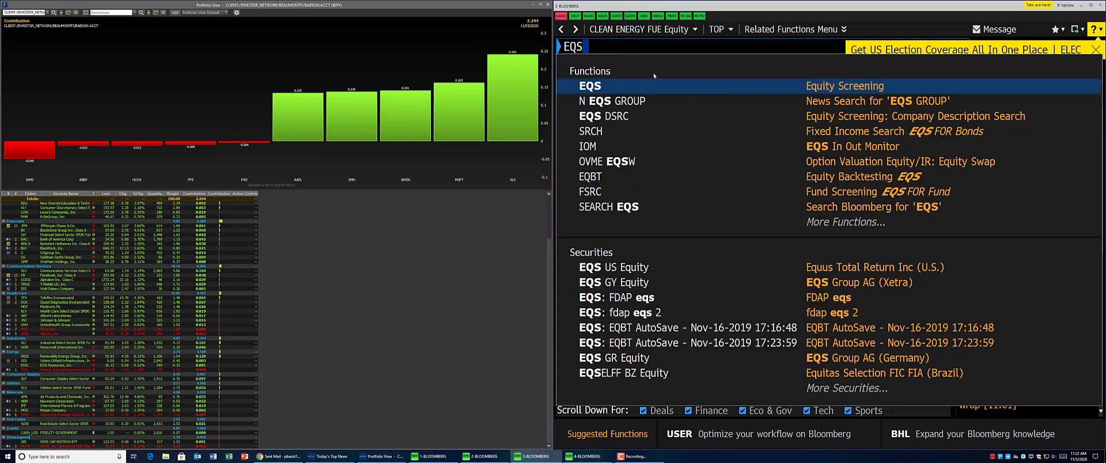
key(Return)
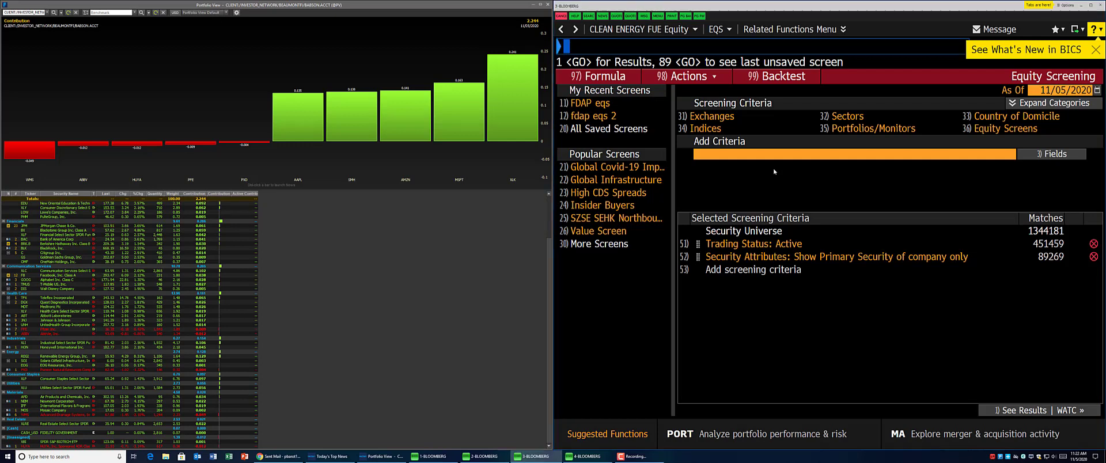
Restrict the screen's exchanges to United States under North America
click(727, 117)
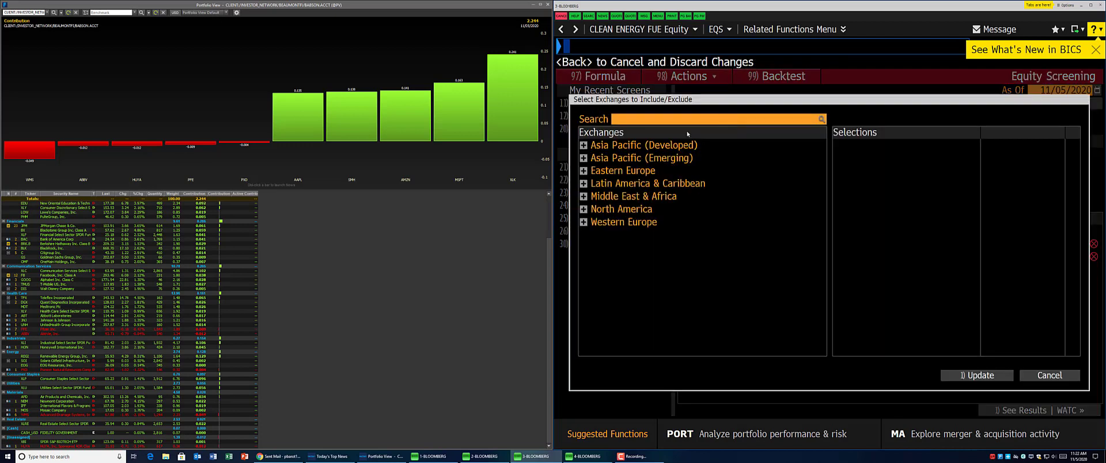
click(593, 210)
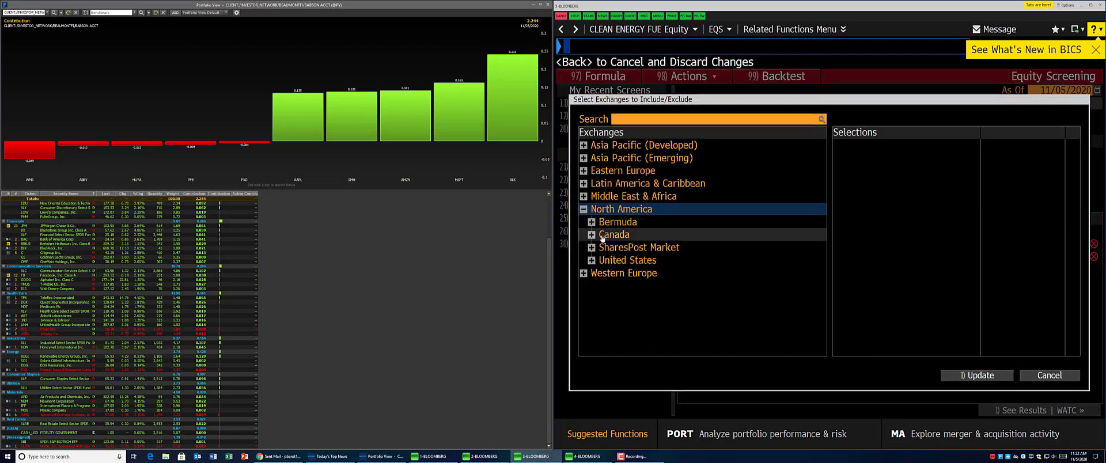
double_click(591, 261)
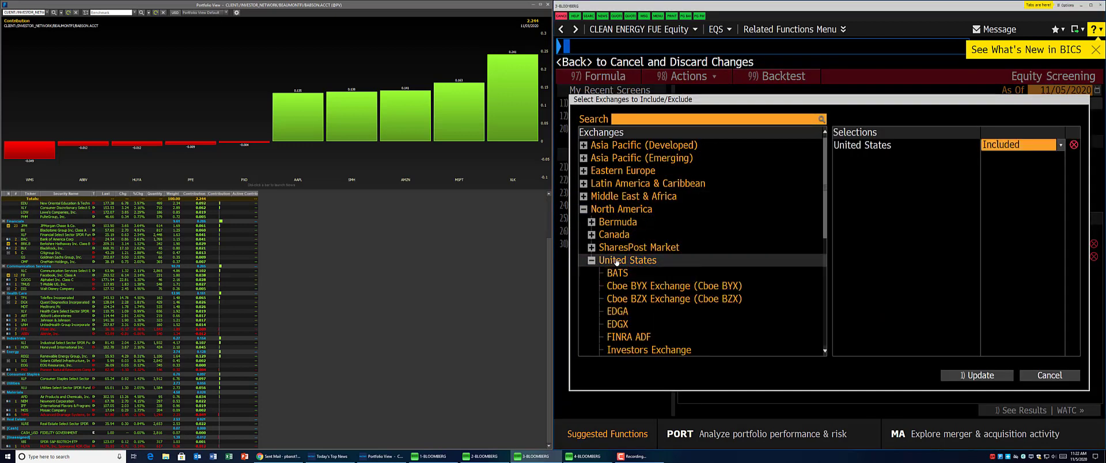
click(988, 376)
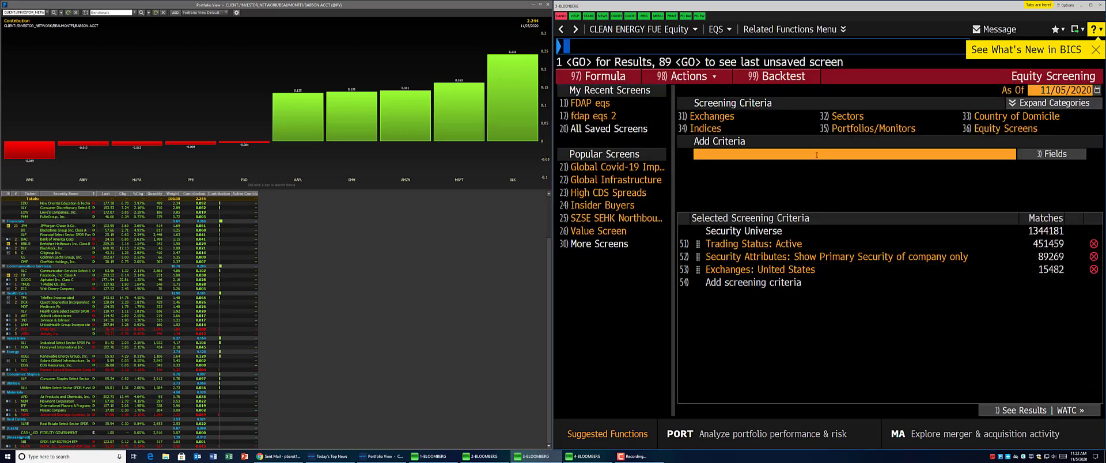
Add the Energy sector filter, leaving 758 matches
click(858, 115)
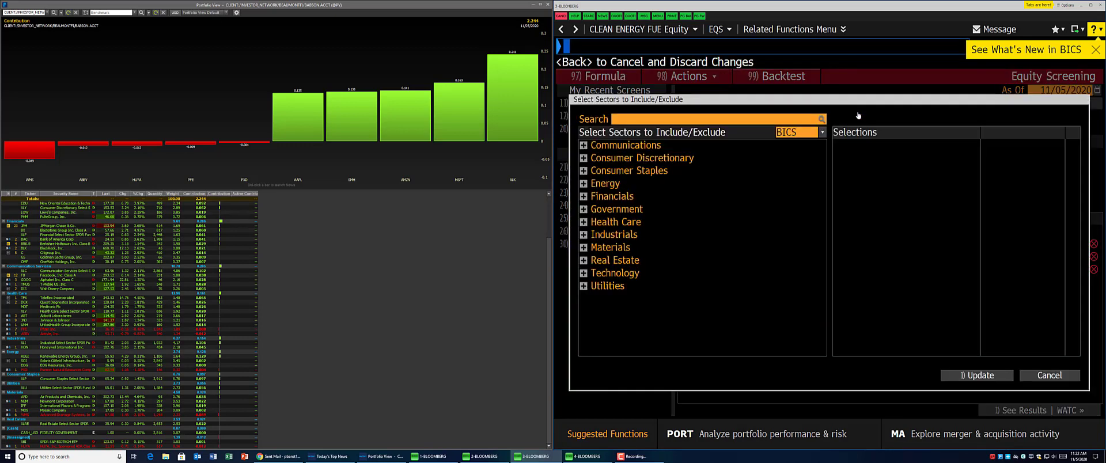
click(598, 188)
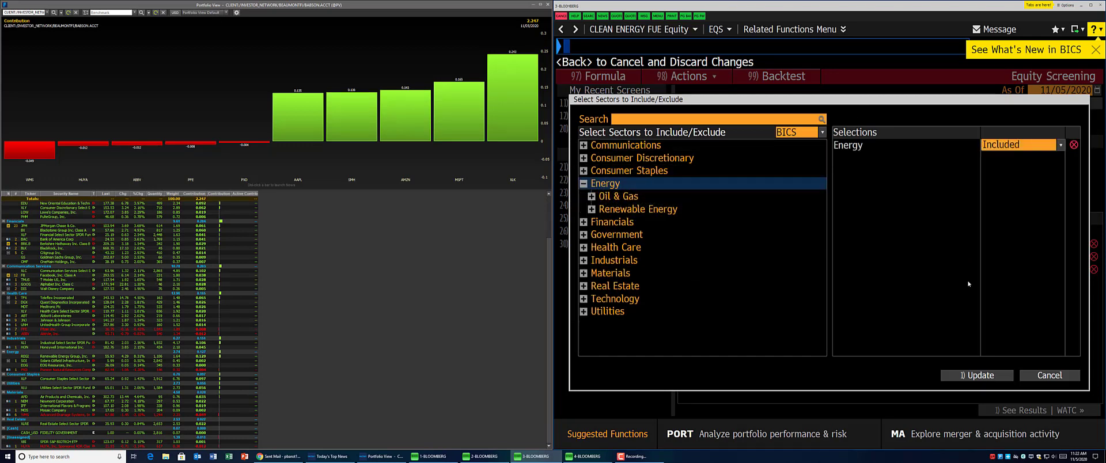
click(992, 375)
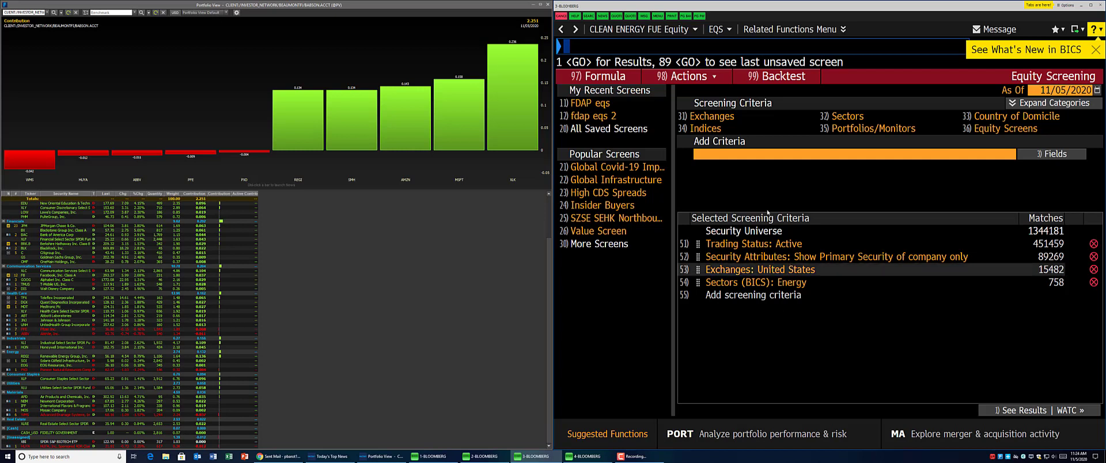
Add a Market Cap criterion requiring at least 400M
click(725, 153)
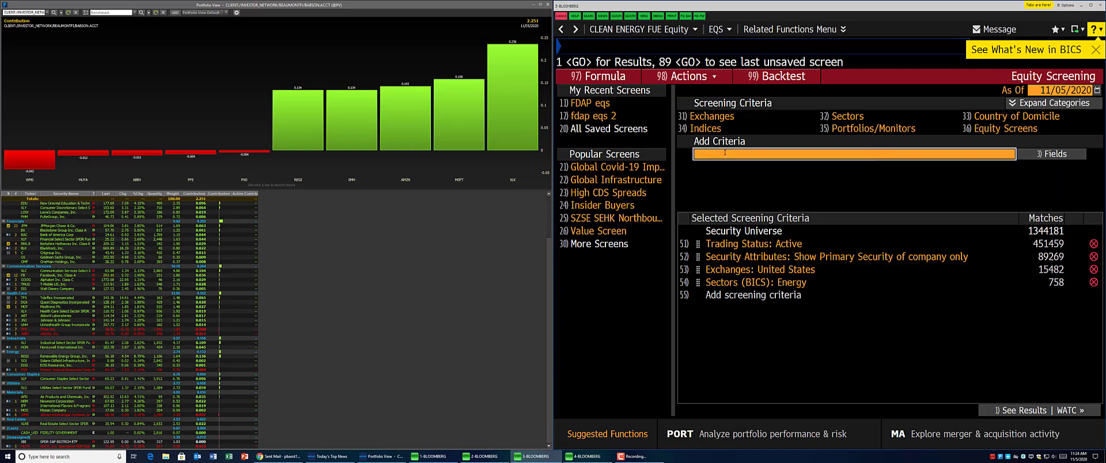
text(market)
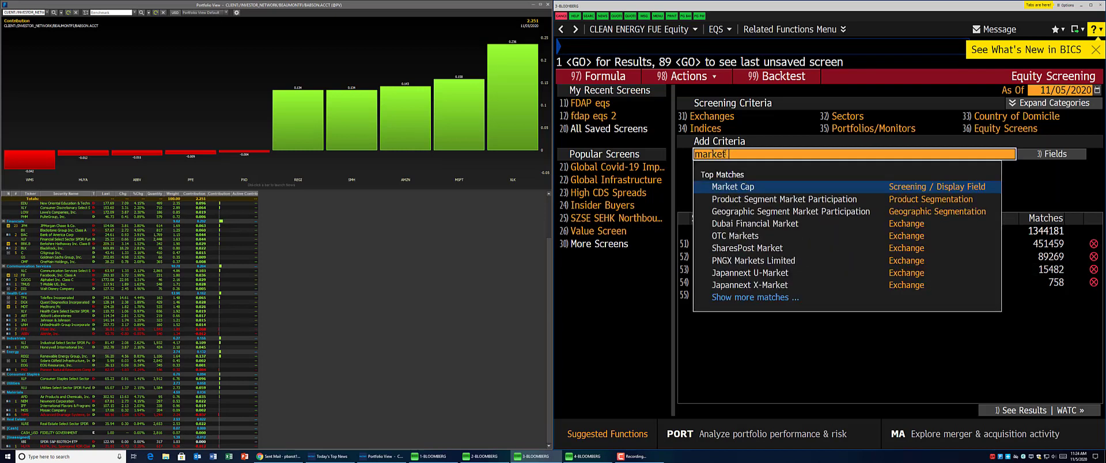
text( ca)
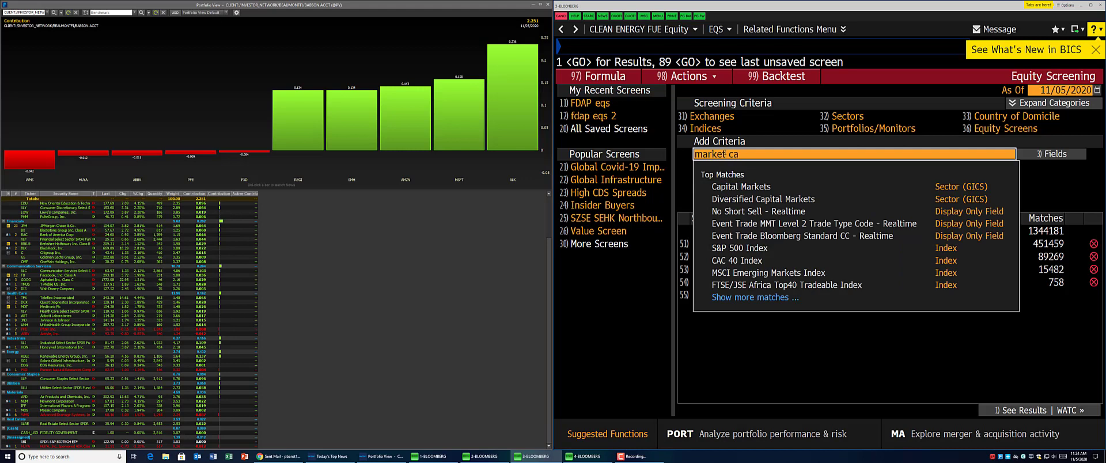
text(p)
click(742, 187)
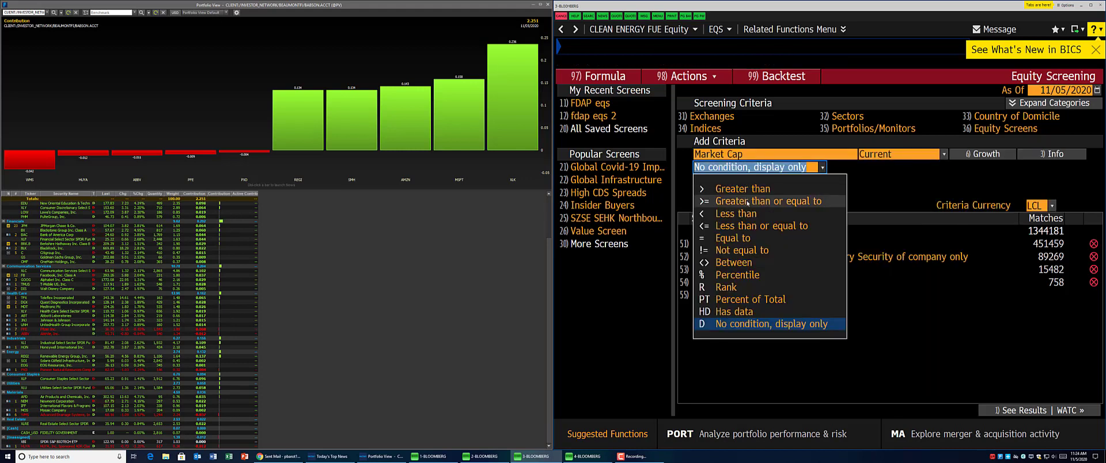
click(747, 201)
text(4)
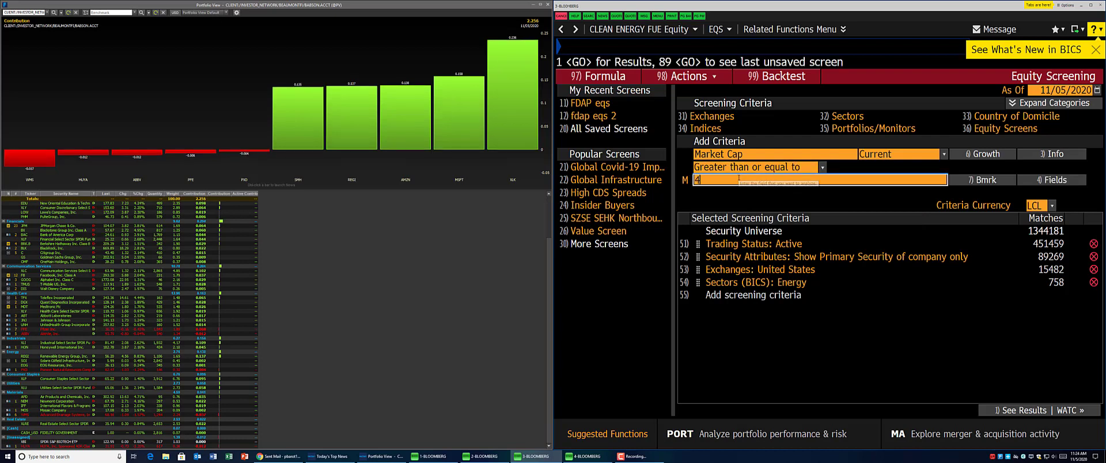
text(00)
key(Return)
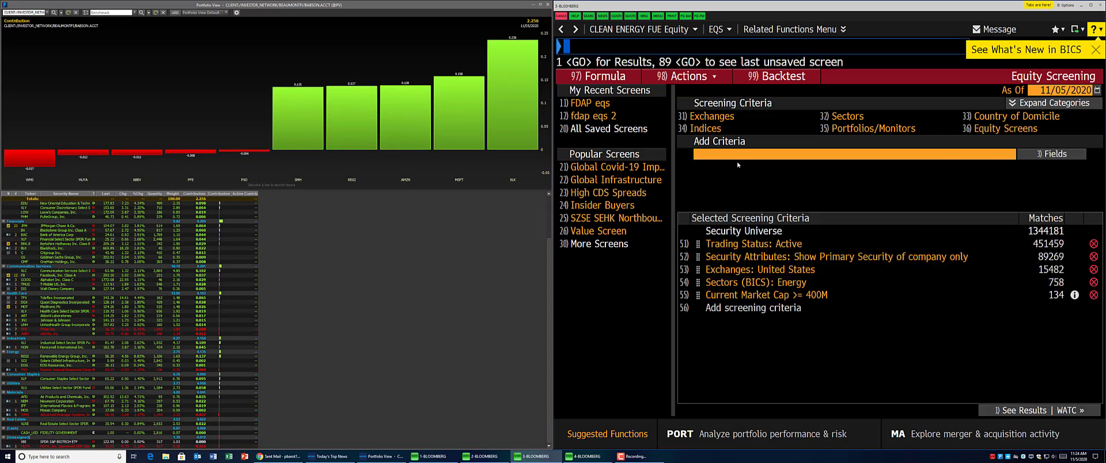
Add a second Market Cap criterion capping it at 1000M, leaving 42 matches
text(mark)
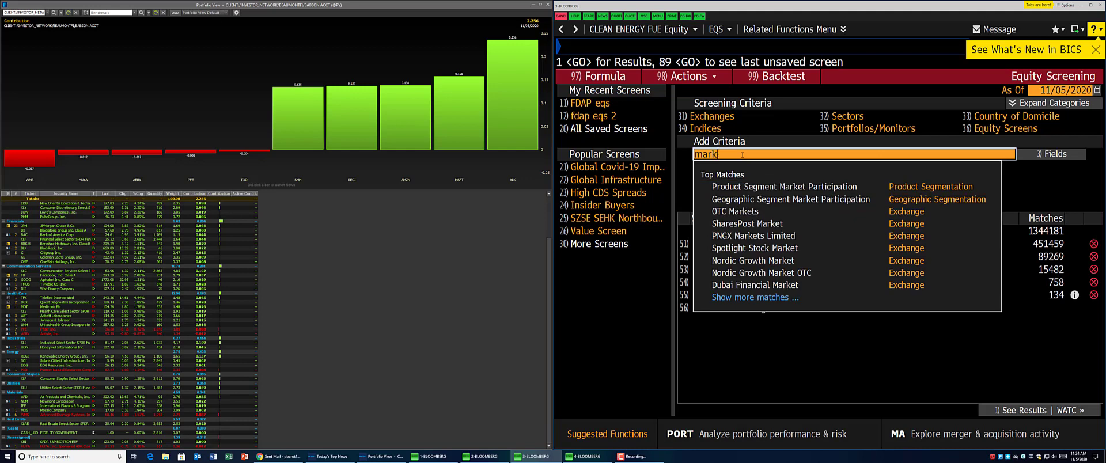
text(et cap)
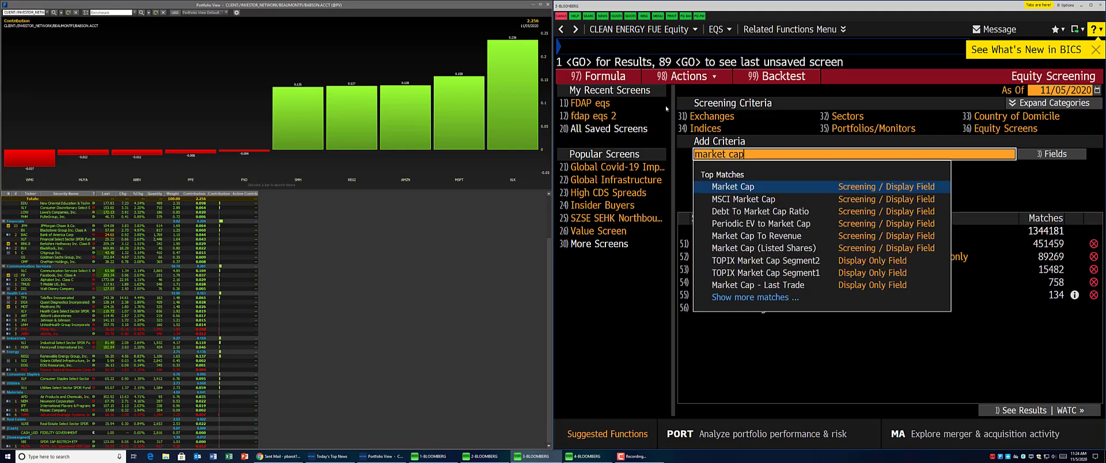
click(743, 187)
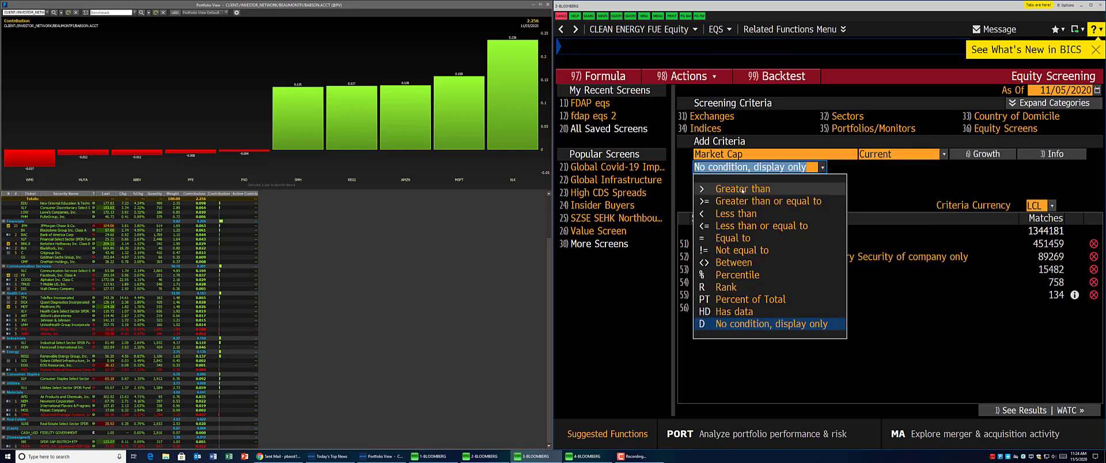
key(Down)
key(Down)
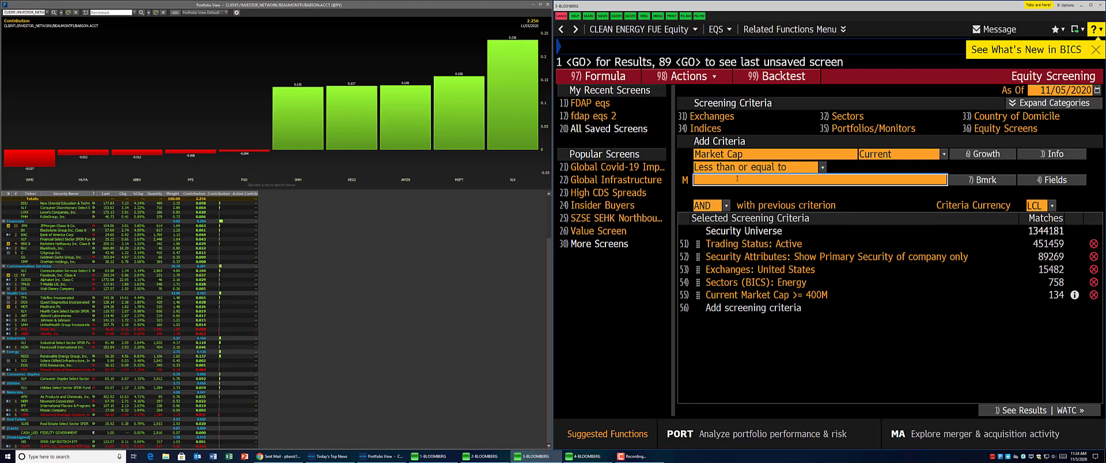
text(1000)
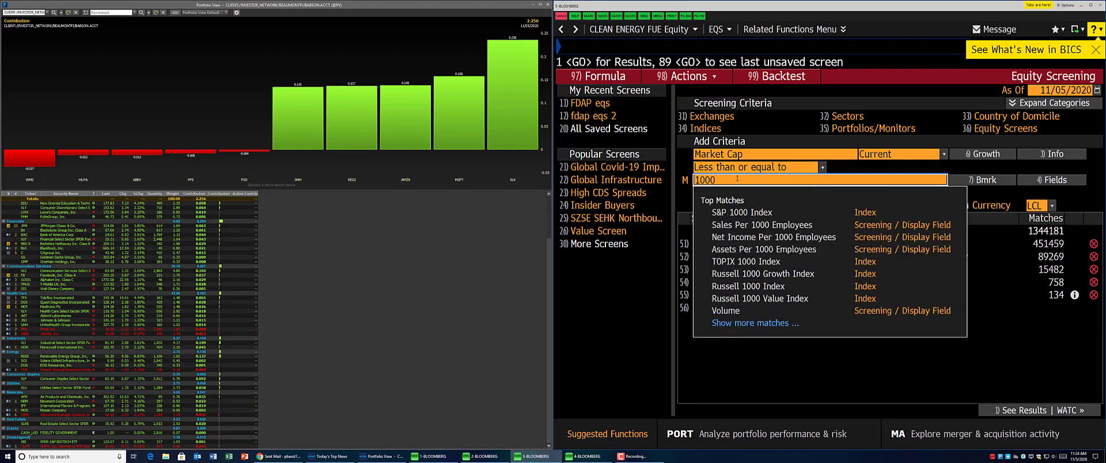
key(Return)
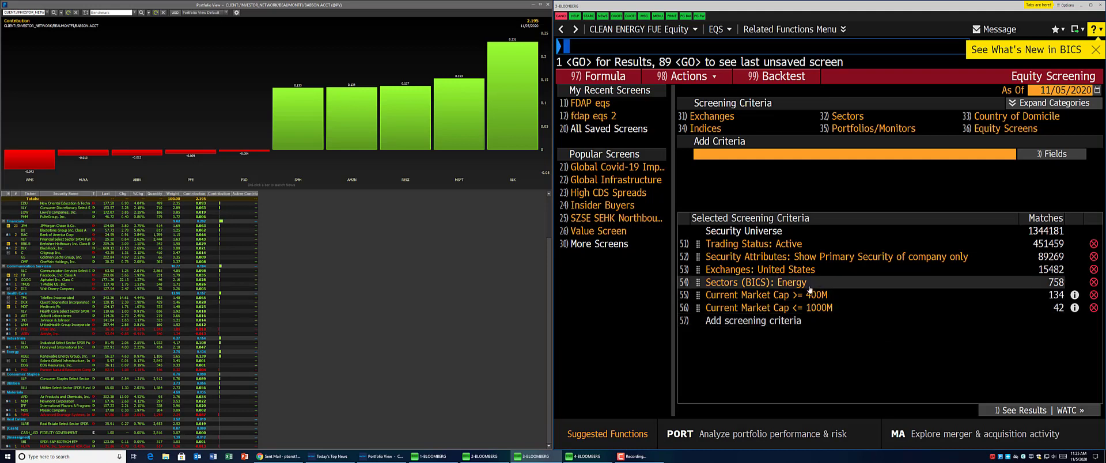
Add Total Debts to Total Capital less than or equal to 15, leaving 12 matches
click(768, 152)
text(debt/)
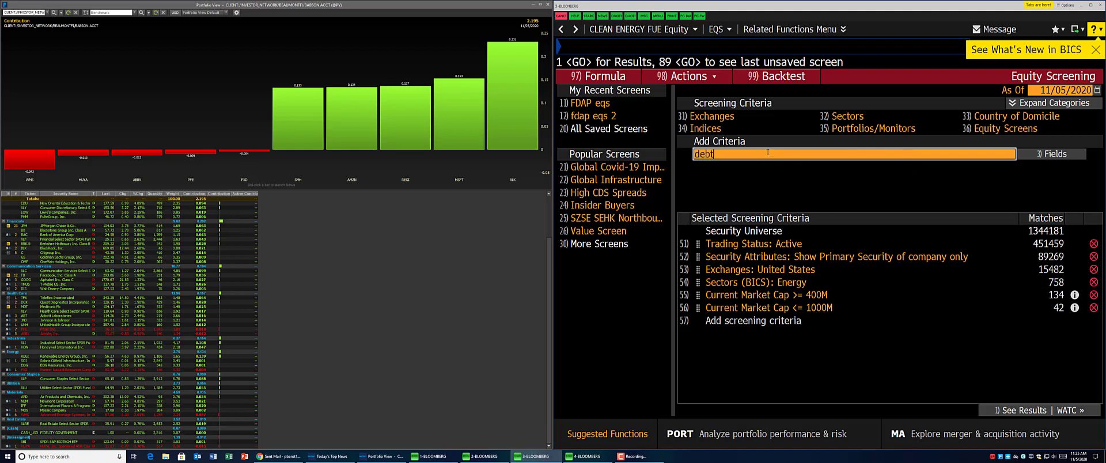
text(total)
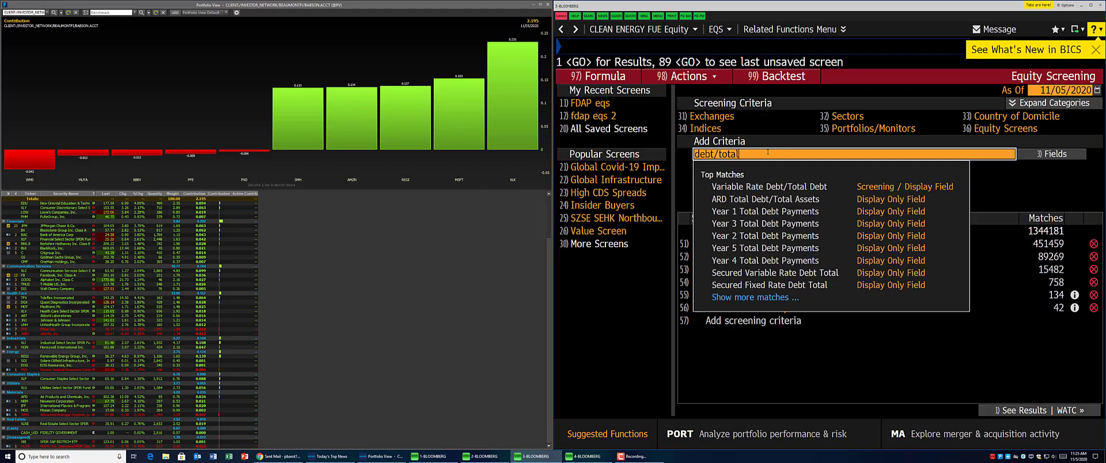
text( capi)
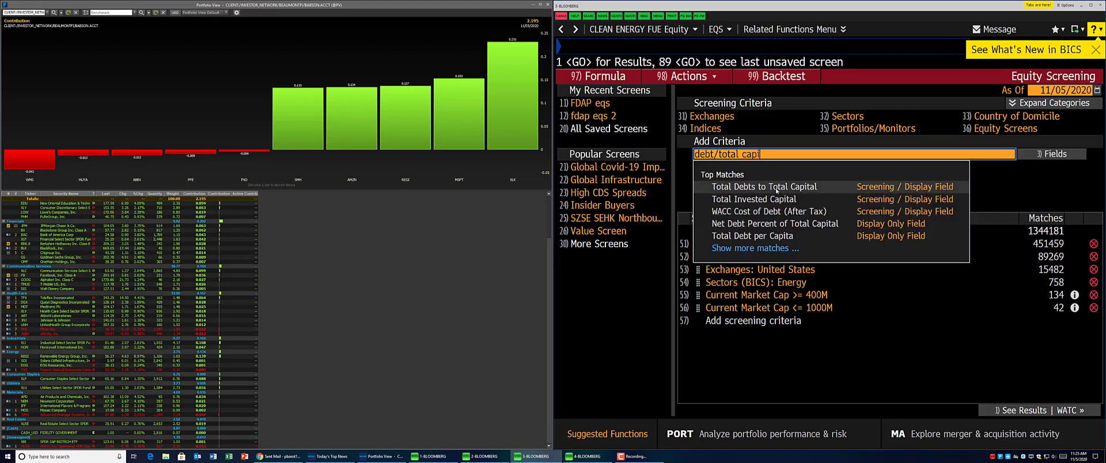
click(764, 186)
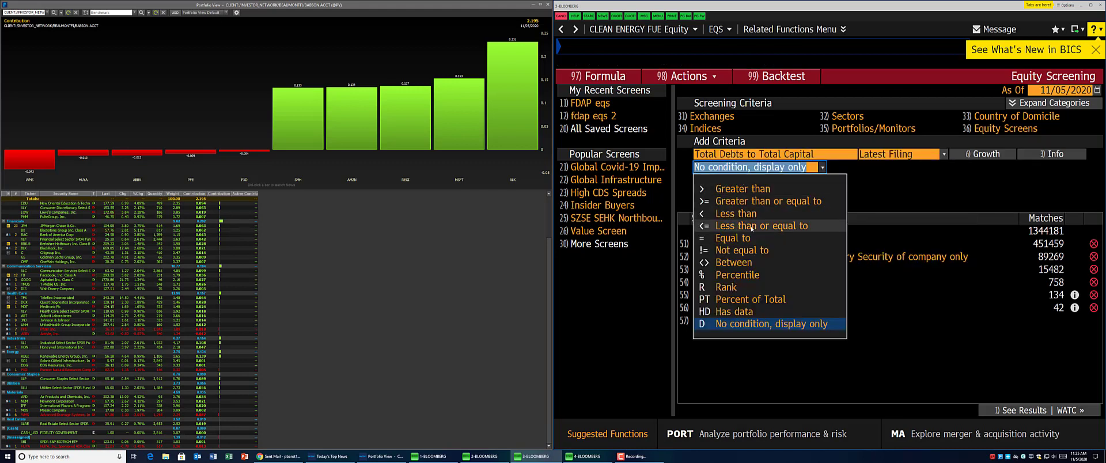
click(744, 226)
text(1)
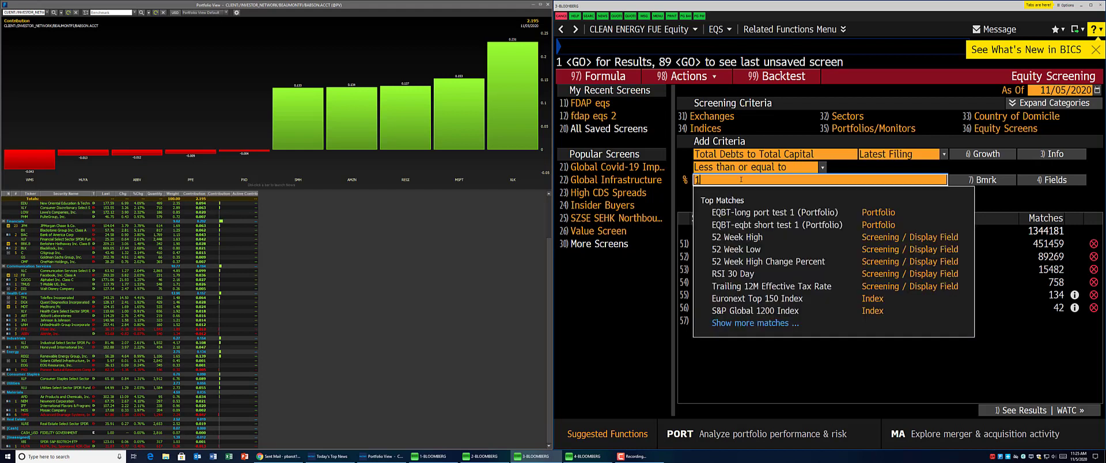
text(5)
key(Return)
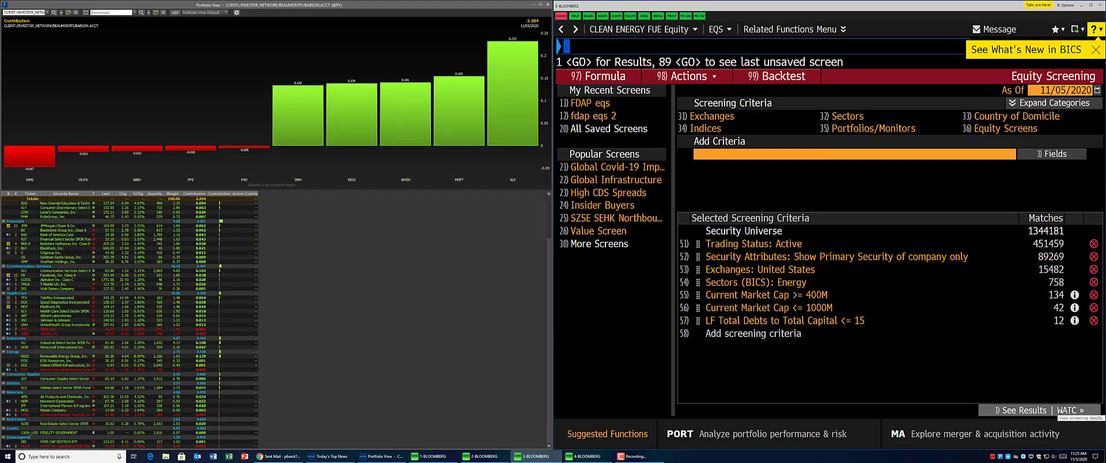
Show the 12 results, sorting by Debt/Cap LF then by Market Cap
click(1059, 410)
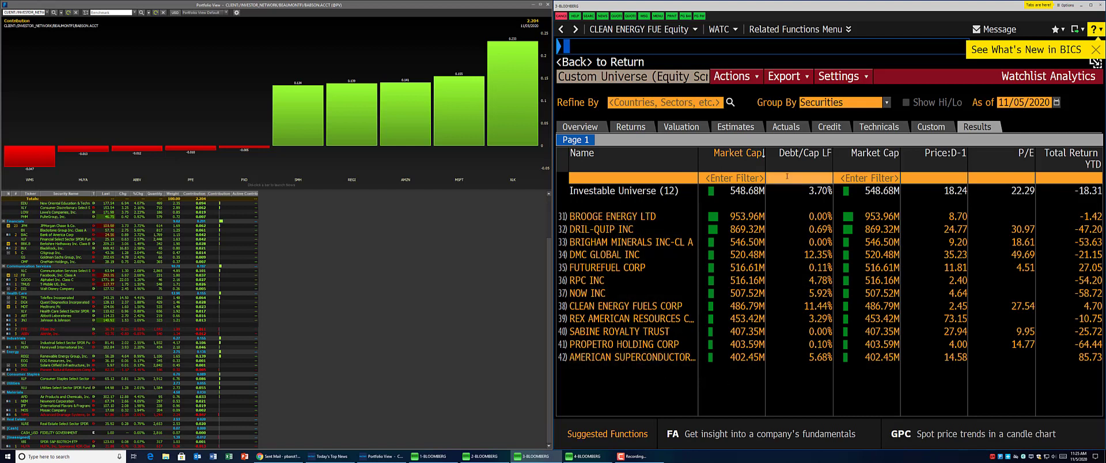
click(807, 154)
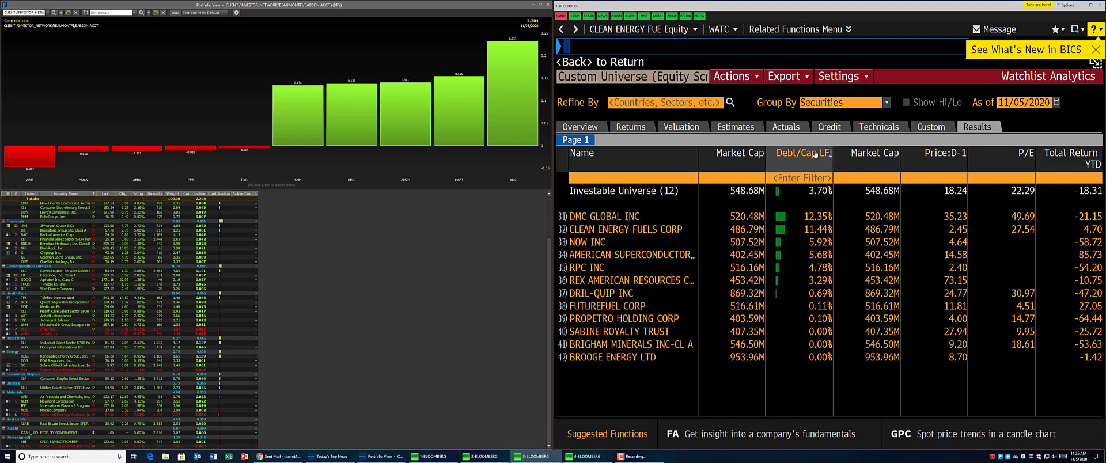
click(889, 160)
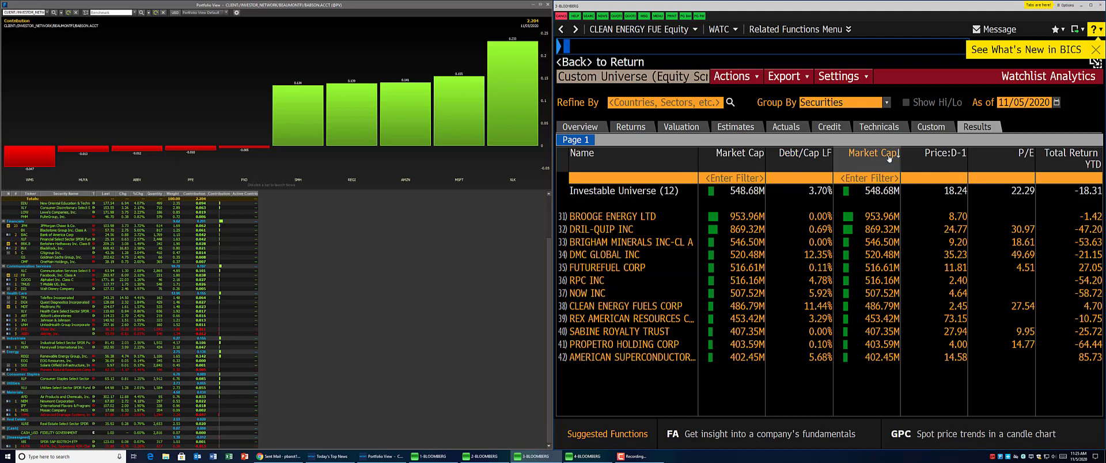